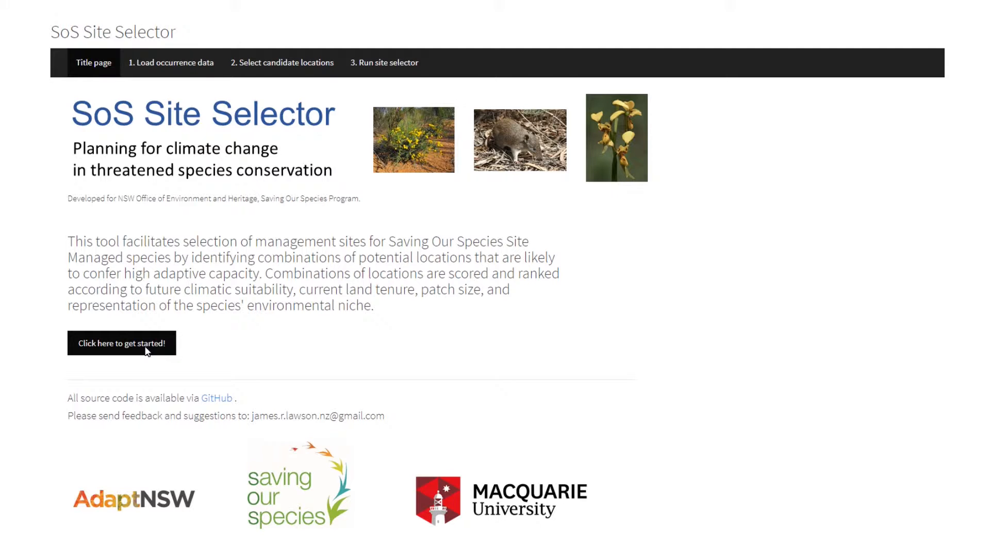
Start the site selector and load the species observation file acacia_bakeri.csv.
left_click(146, 347)
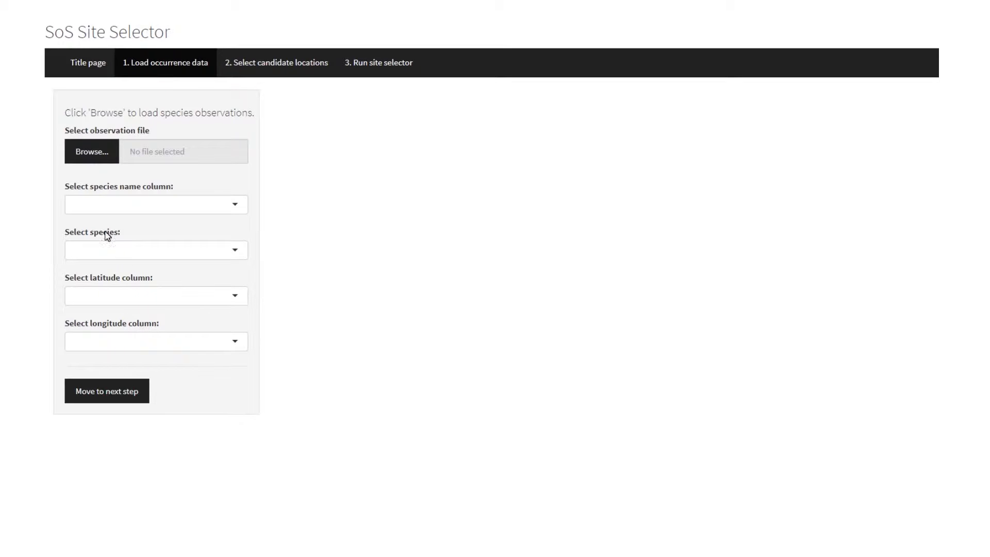
left_click(96, 162)
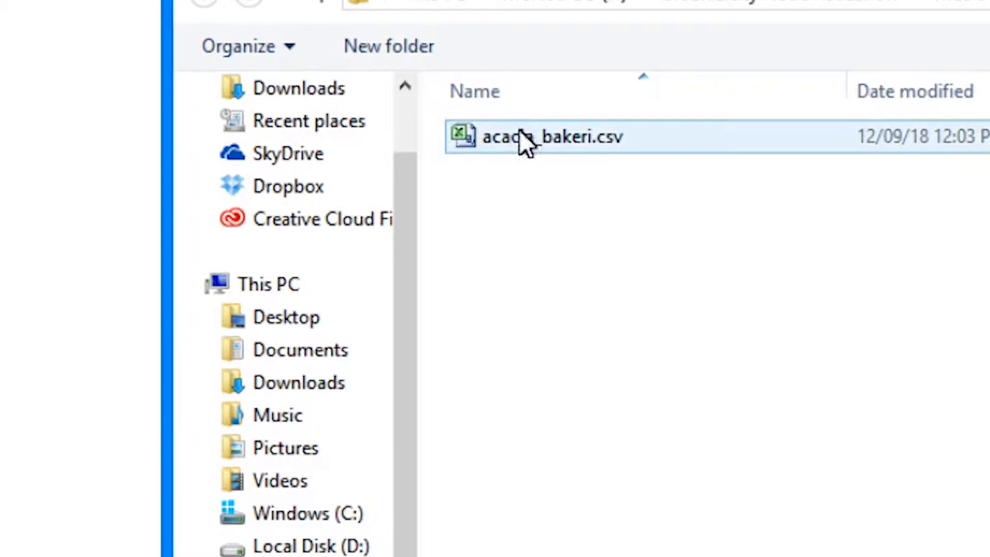
double_click(519, 130)
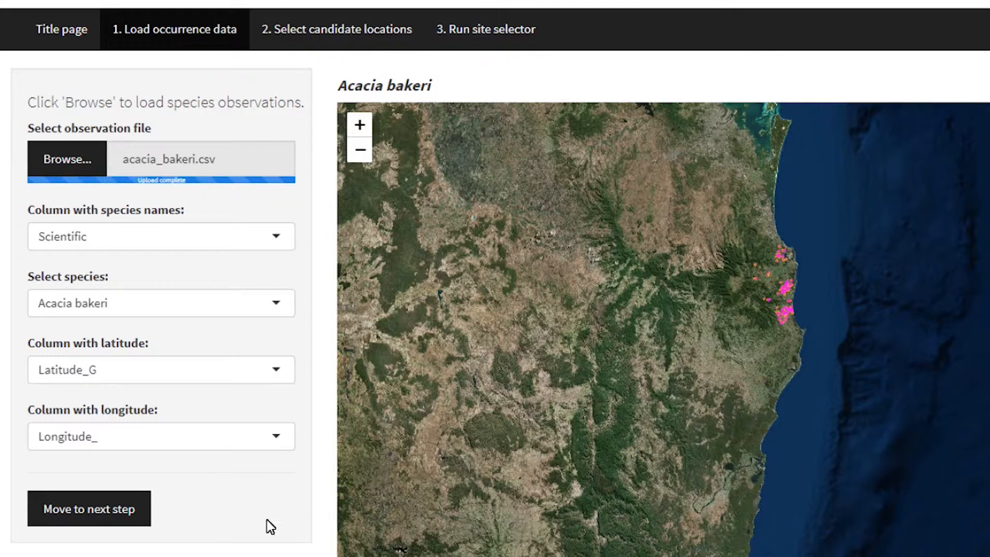
Review the available latitude column options in the loaded file, keeping Latitude_G as the choice.
left_click(166, 370)
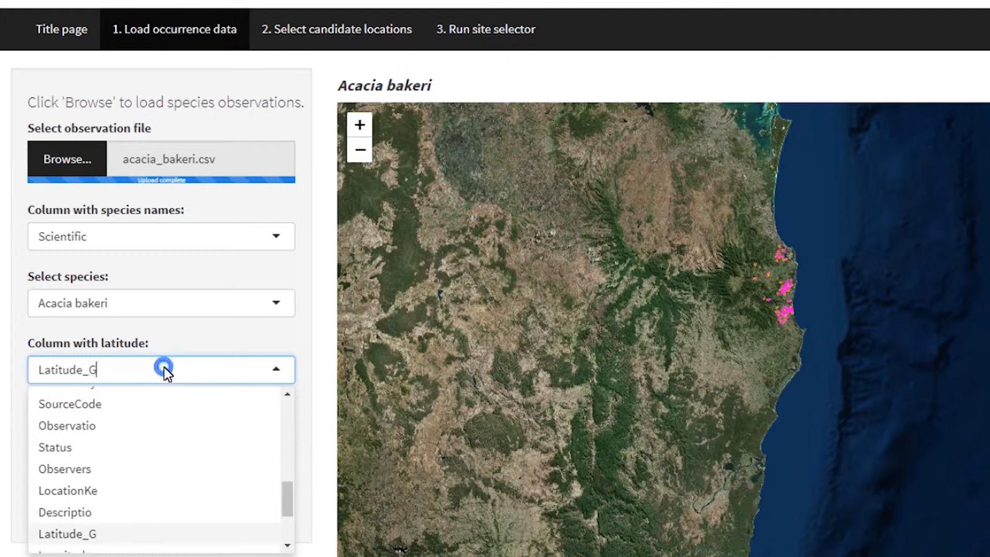
left_click_drag(286, 499, 284, 529)
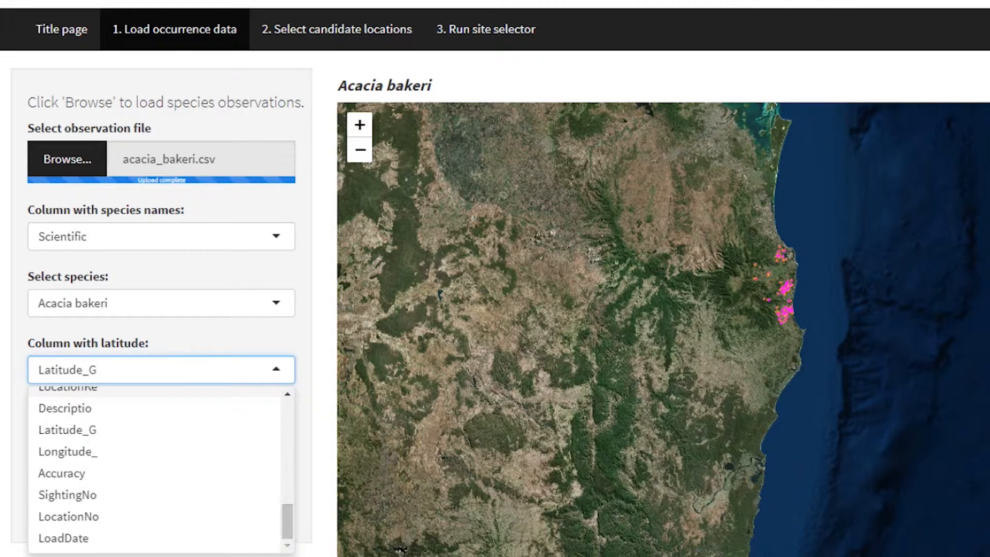
left_click(239, 421)
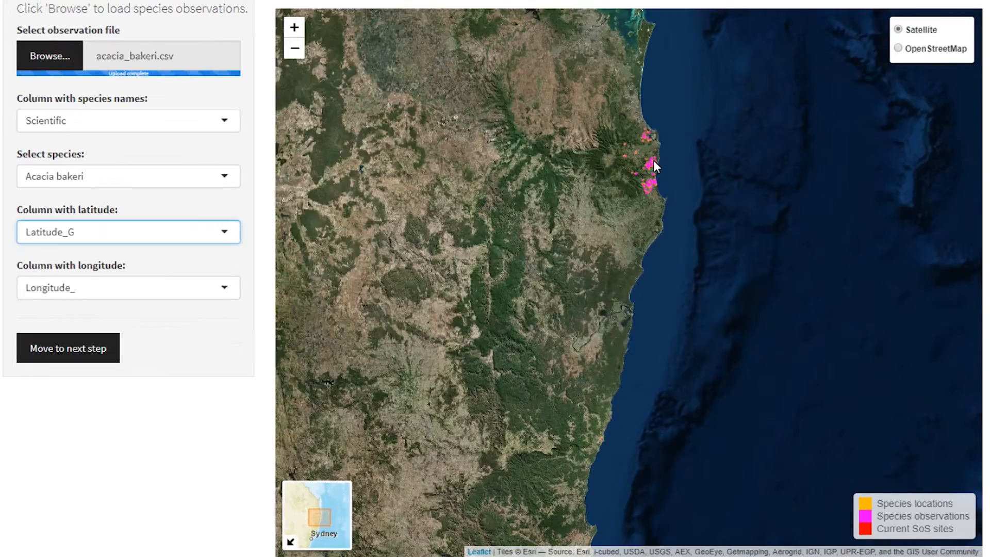
Examine the species locations up close on the map and view the details of one isolated Acacia bakeri observation.
scroll(652, 164, "up", 5)
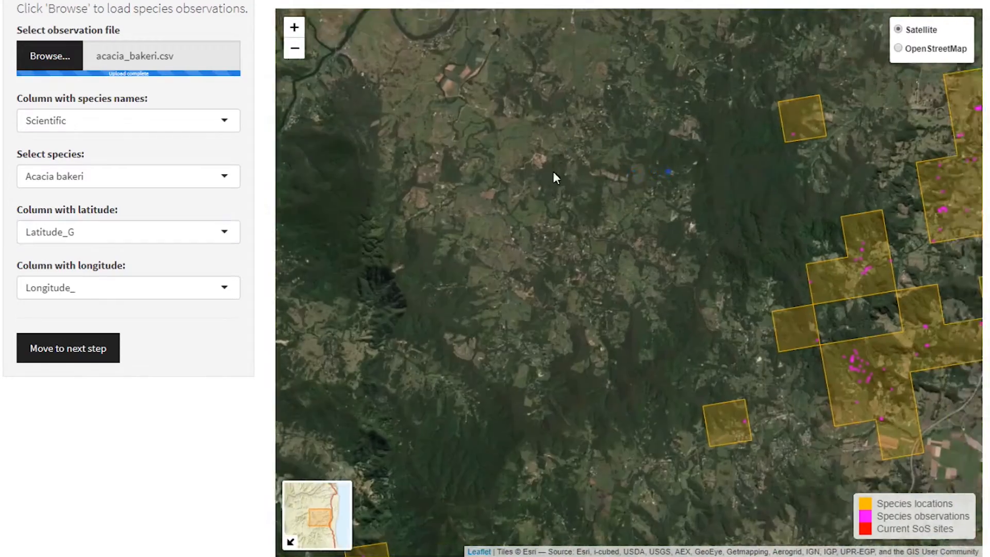
left_click_drag(668, 171, 475, 178)
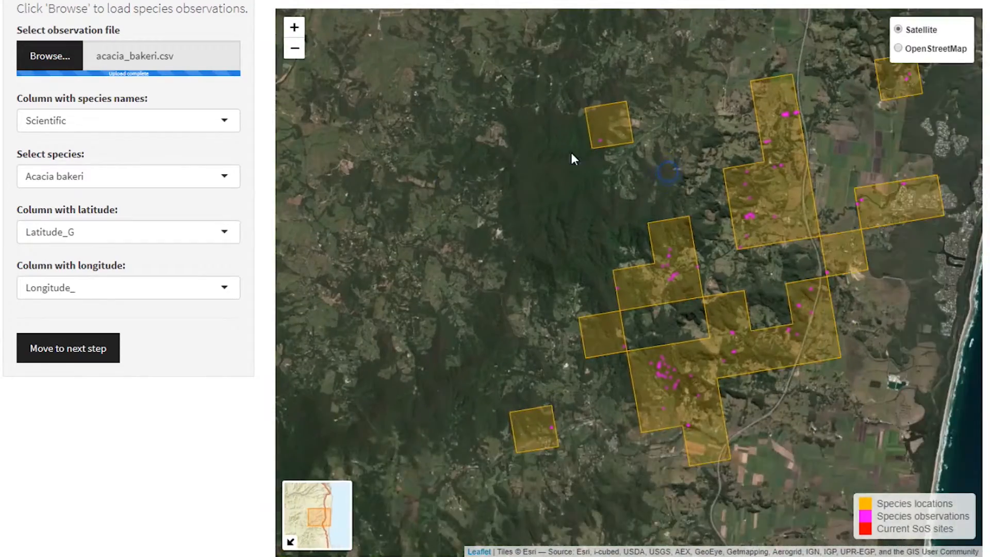
left_click(599, 140)
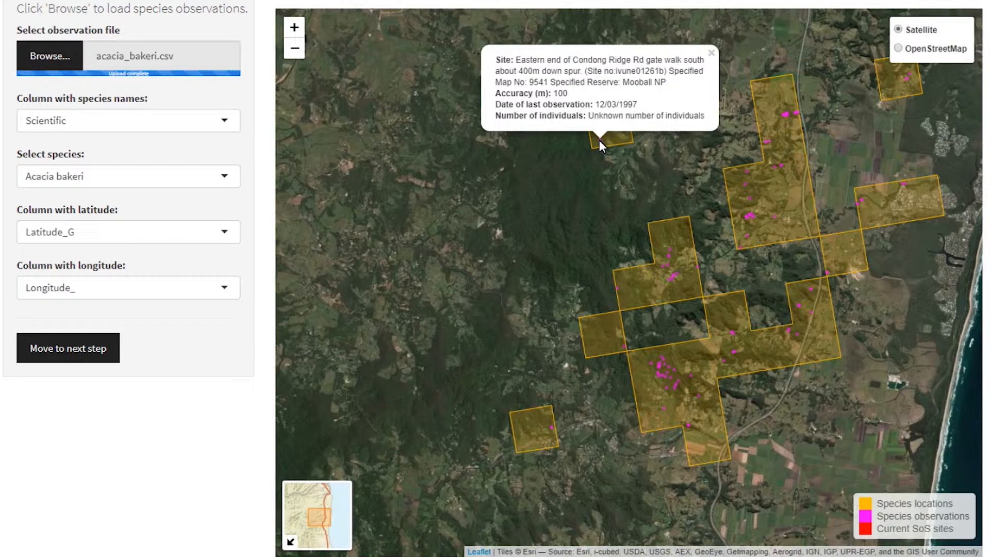
left_click(599, 141)
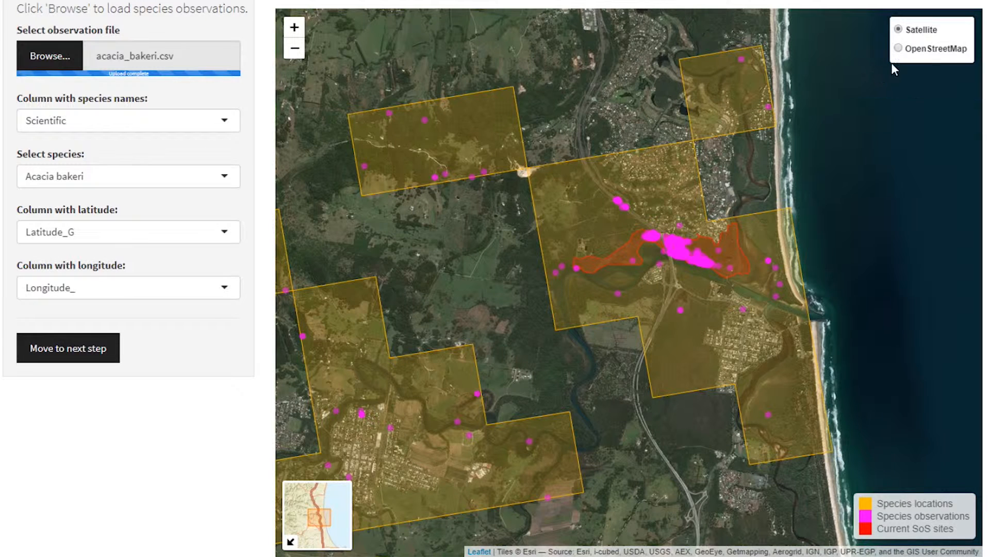
Compare the species locations against the OpenStreetMap base map, restore Satellite, and proceed to selecting candidate locations.
left_click(898, 49)
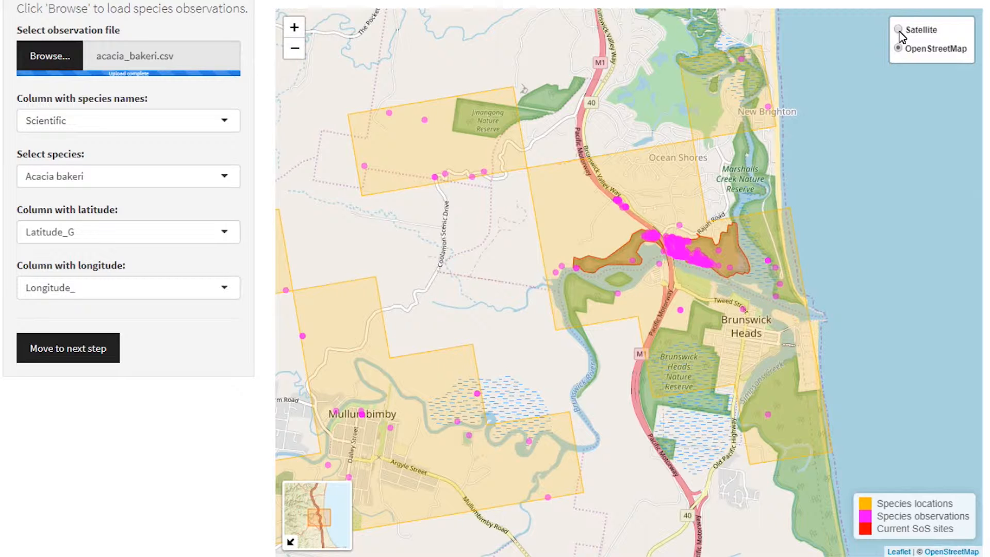
left_click(899, 30)
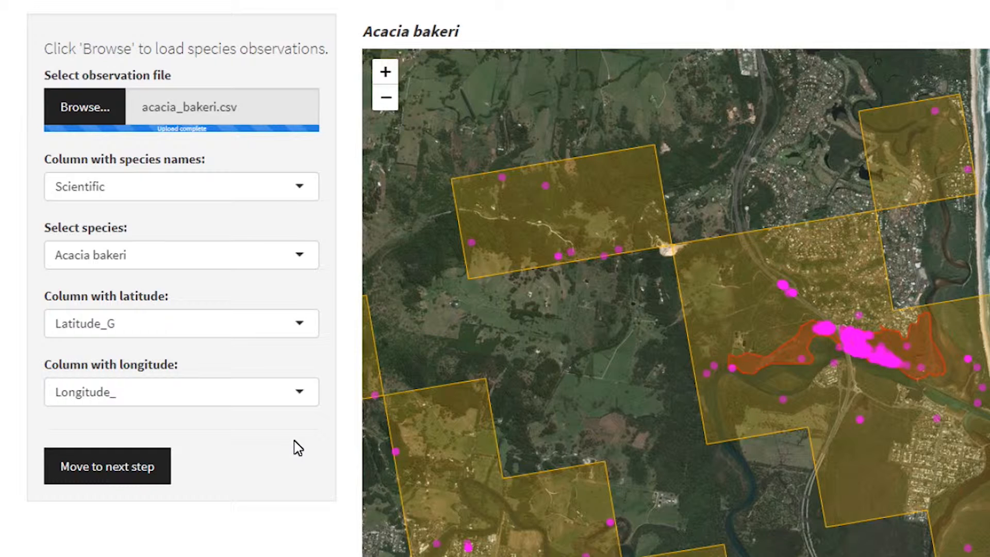
left_click(132, 465)
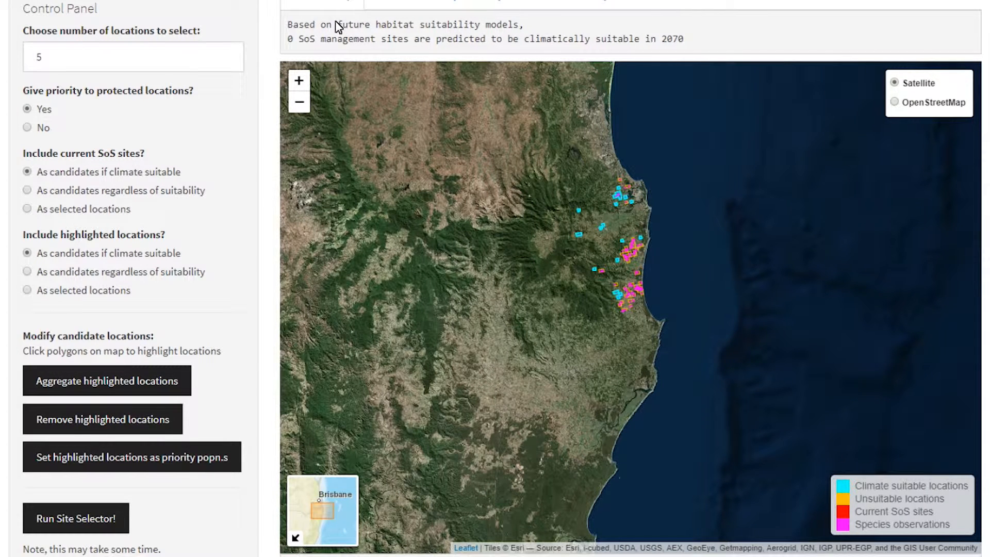
Read the 2070 suitability statements for SoS sites and potential locations, and examine the climate-suitable polygons up close.
left_click_drag(287, 24, 692, 41)
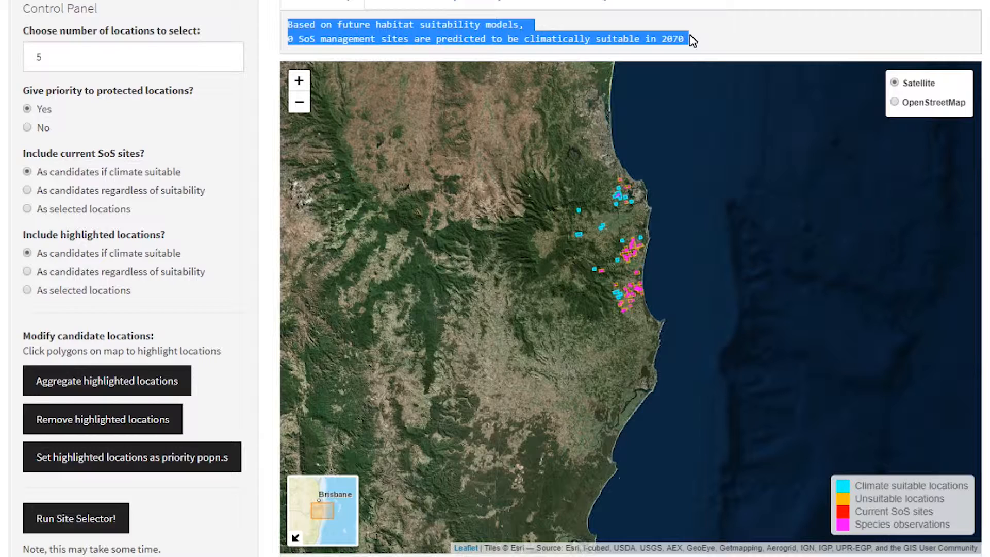
scroll(464, 516, "down", 1)
left_click_drag(287, 541, 553, 534)
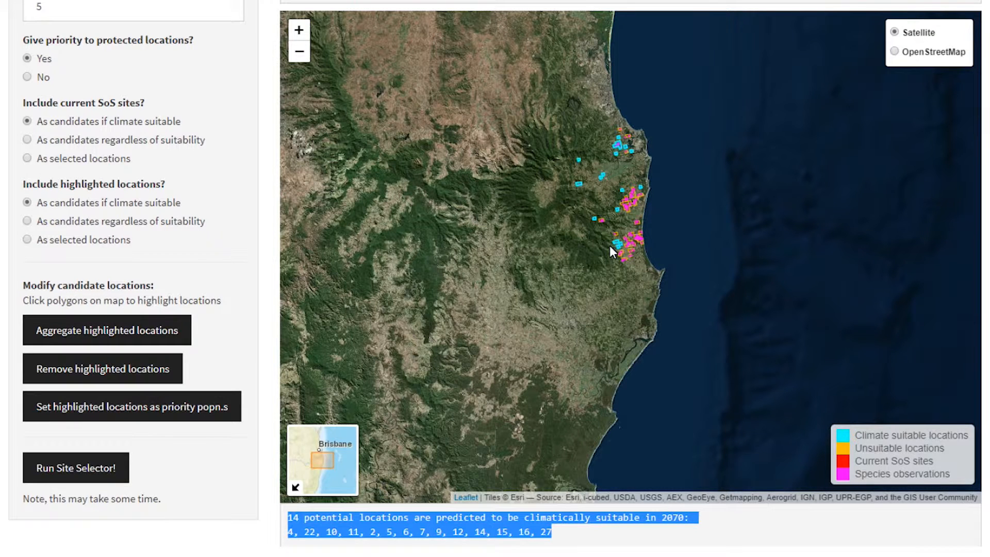
left_click(609, 245)
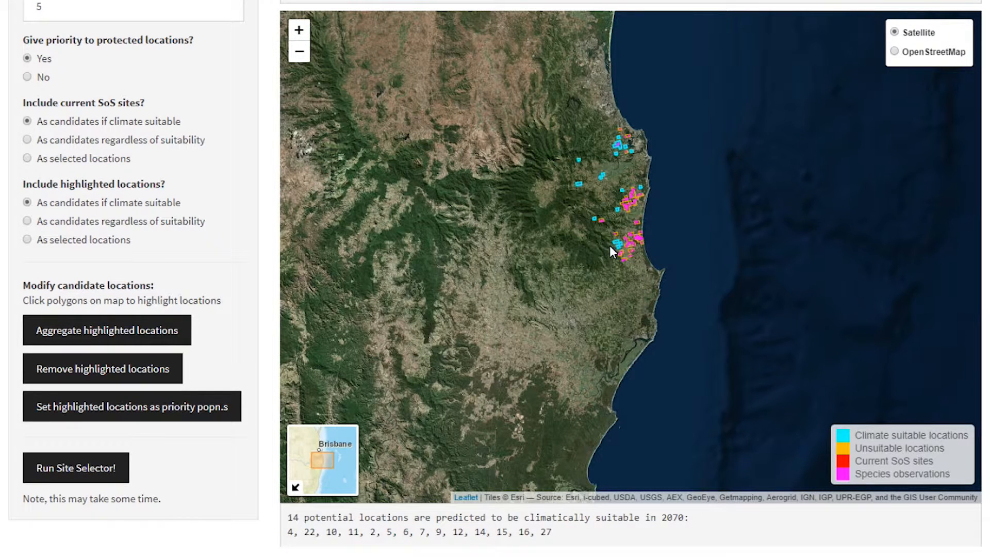
scroll(609, 245, "up", 5)
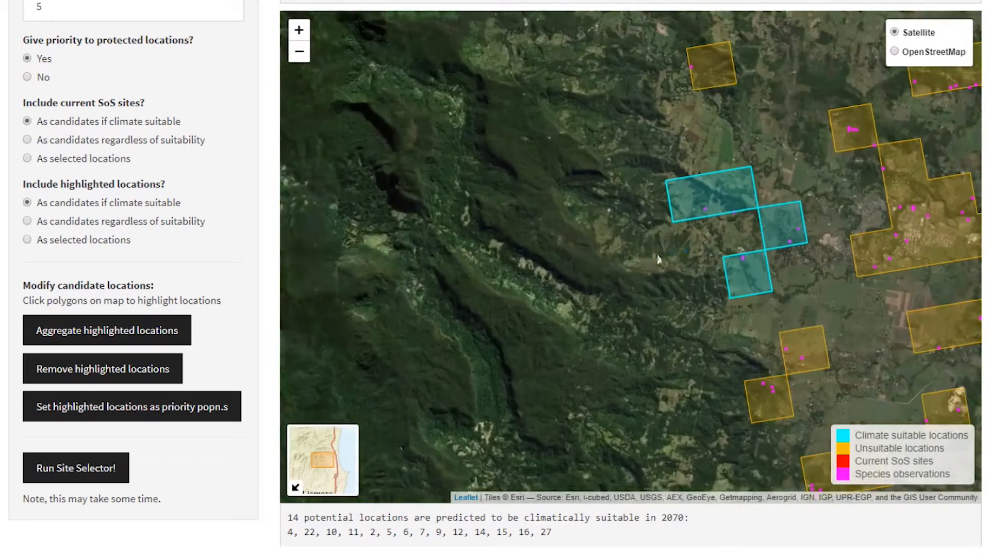
left_click_drag(609, 246, 431, 277)
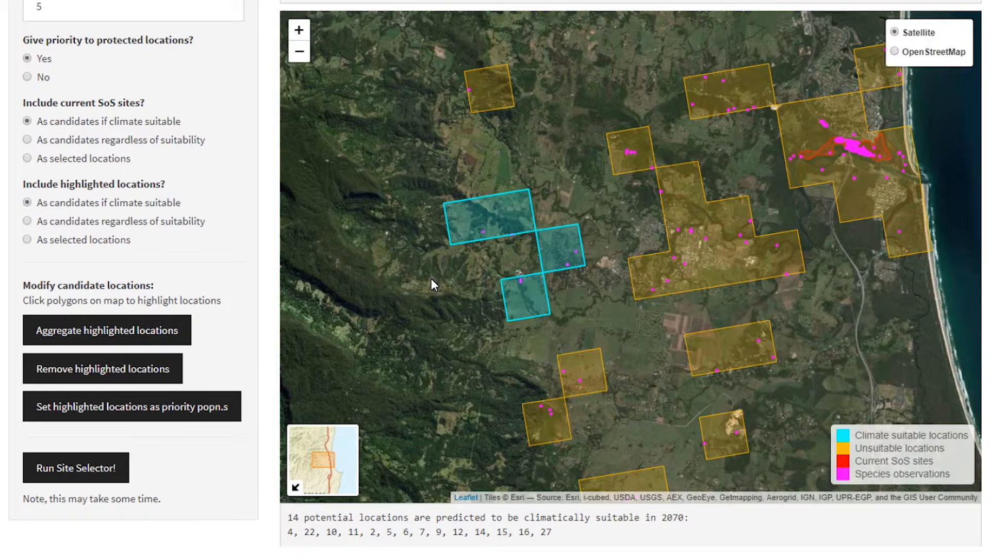
Review the climate suitability summary and the grid-cell details, and return to the location map.
scroll(429, 273, "up", 3)
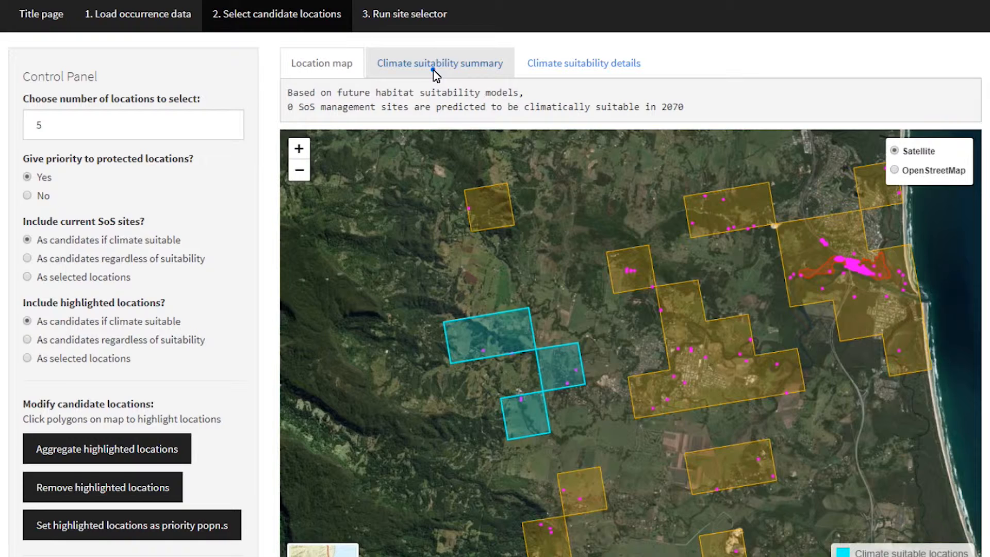
left_click(433, 73)
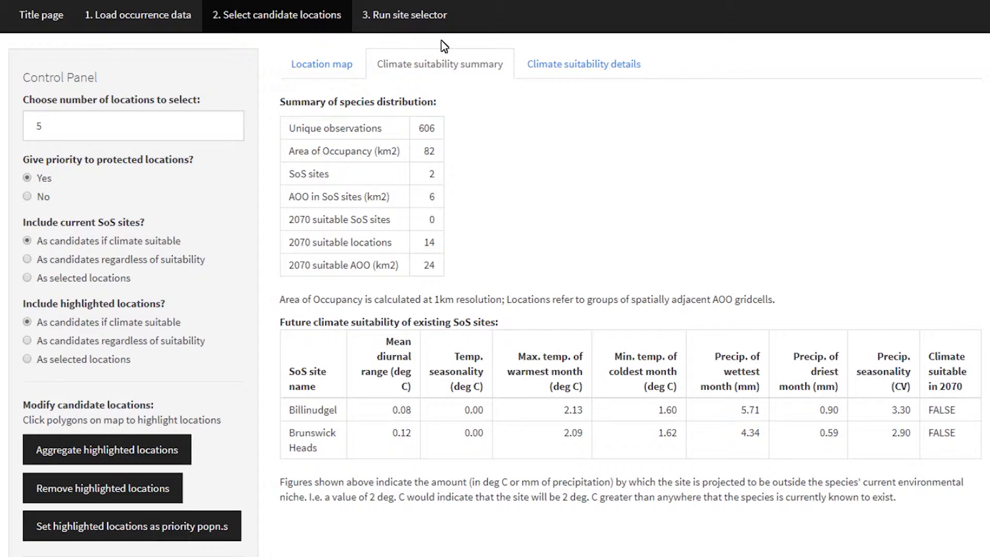
left_click(556, 60)
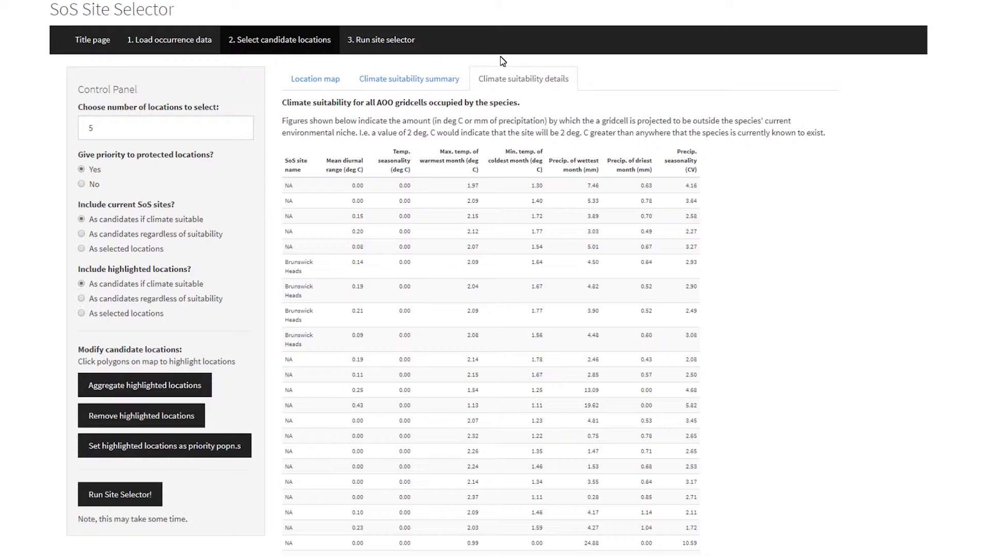
left_click(330, 79)
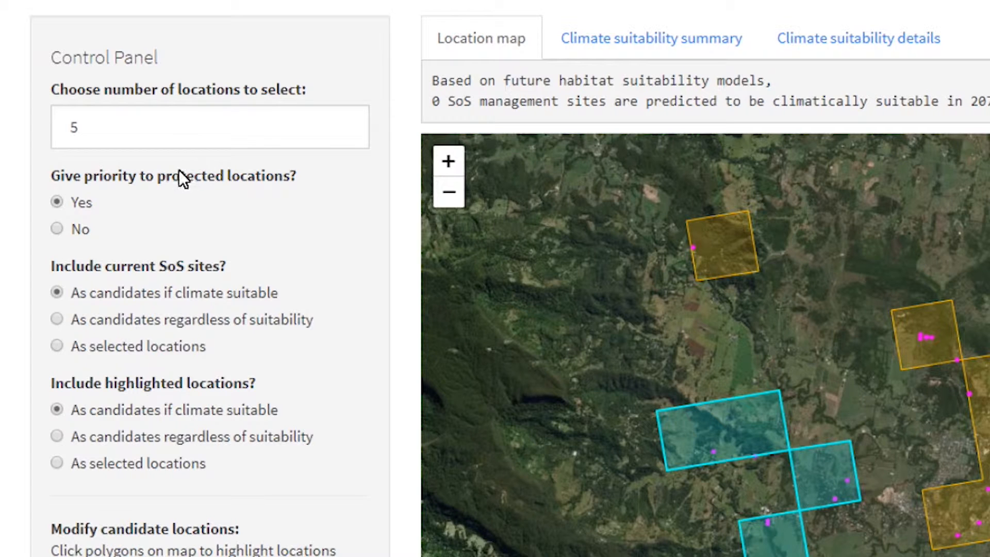
Try including current SoS sites as selected locations, and restore them as candidates if climate suitable.
mouse_move(172, 175)
mouse_move(138, 265)
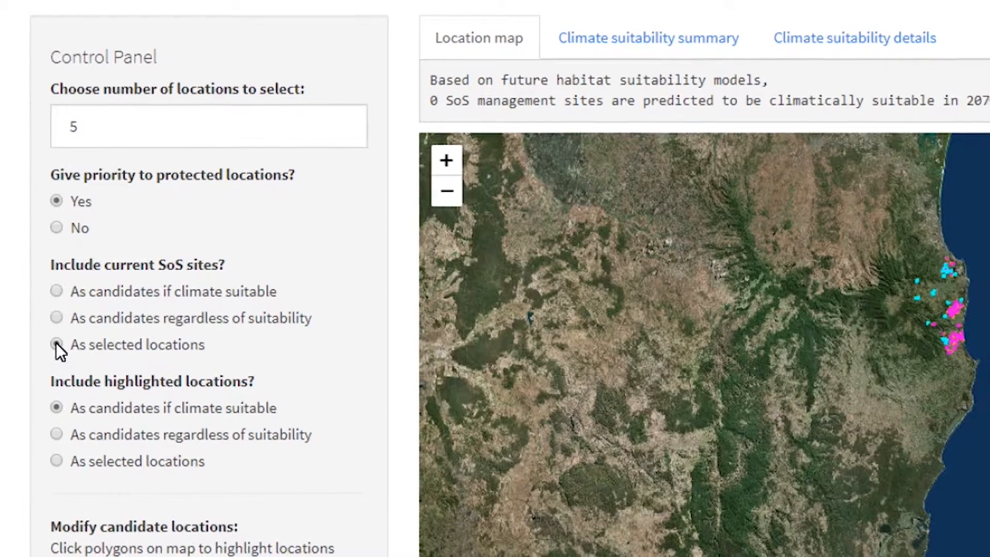
left_click(57, 346)
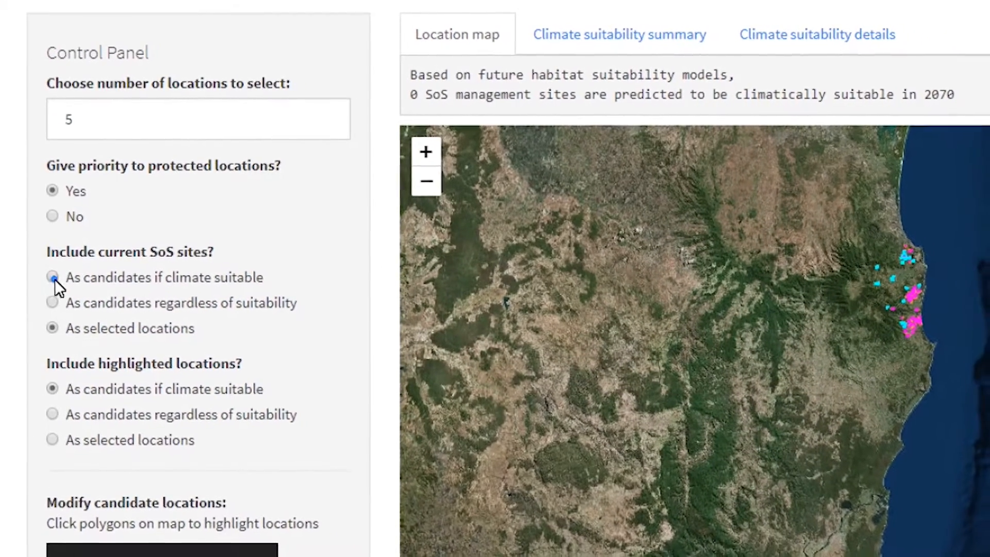
left_click(54, 280)
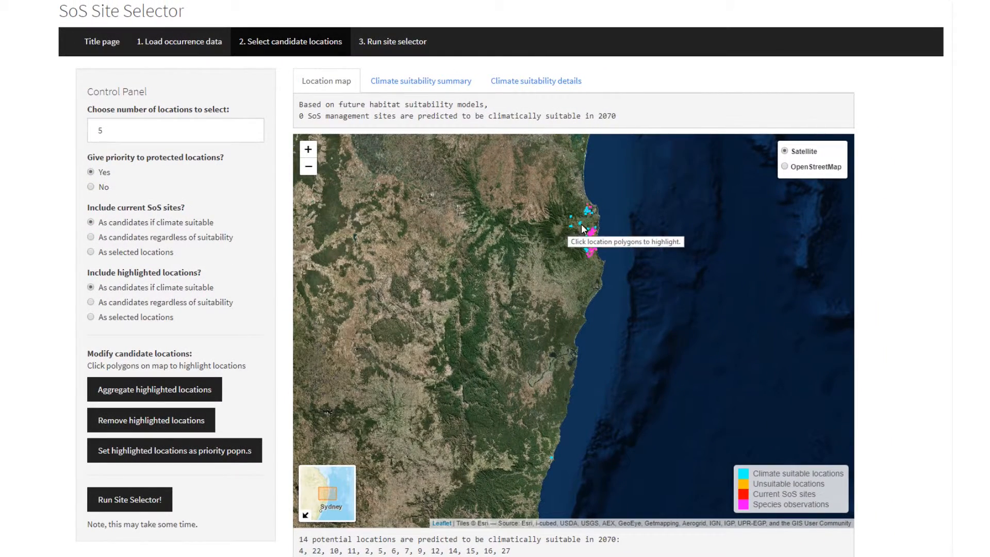
Highlight the three climate-suitable locations around the river plain on the map.
scroll(577, 227, "up", 3)
scroll(576, 229, "up", 1)
left_click(429, 271)
left_click(566, 233)
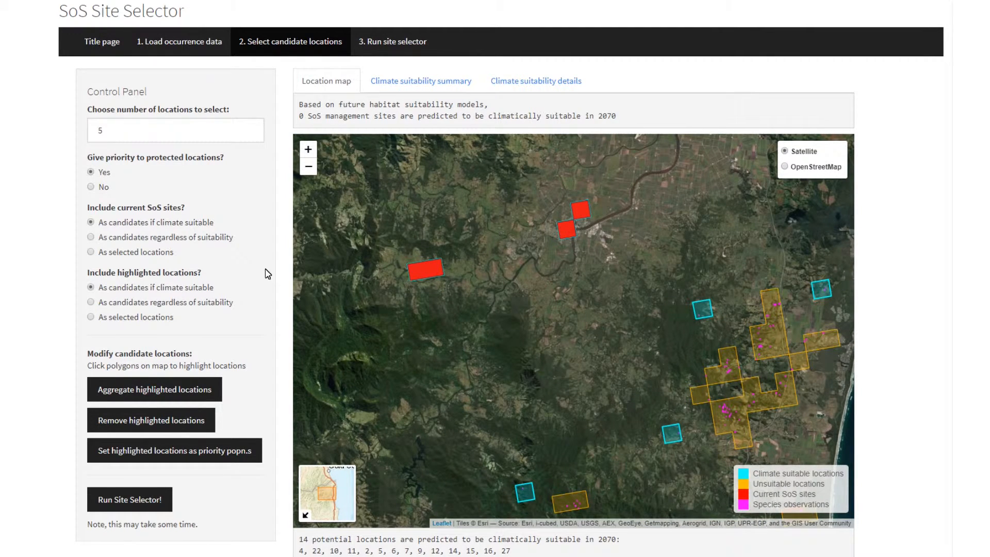
mouse_move(221, 306)
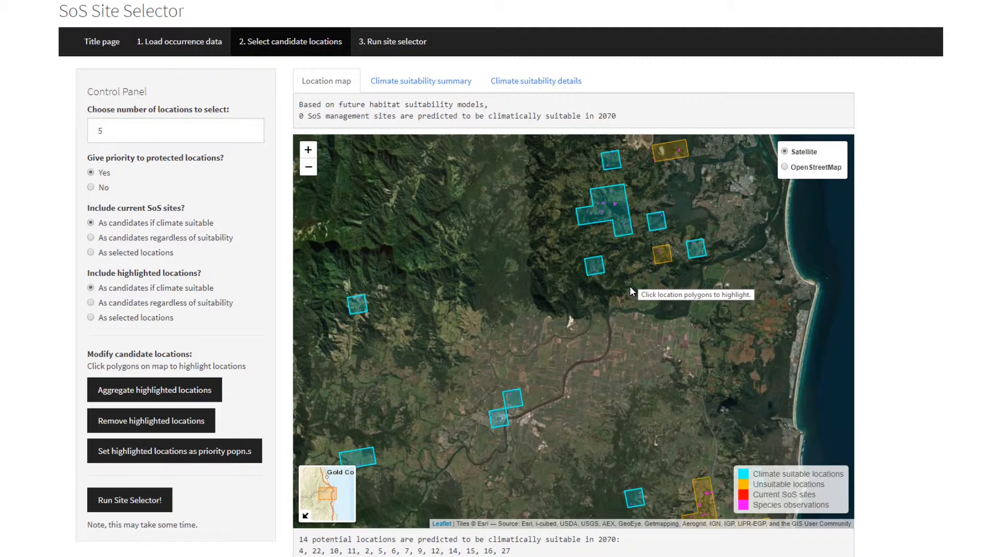
Highlight locations 7, 4 and 5 on the map and aggregate them into one candidate location.
left_click(595, 265)
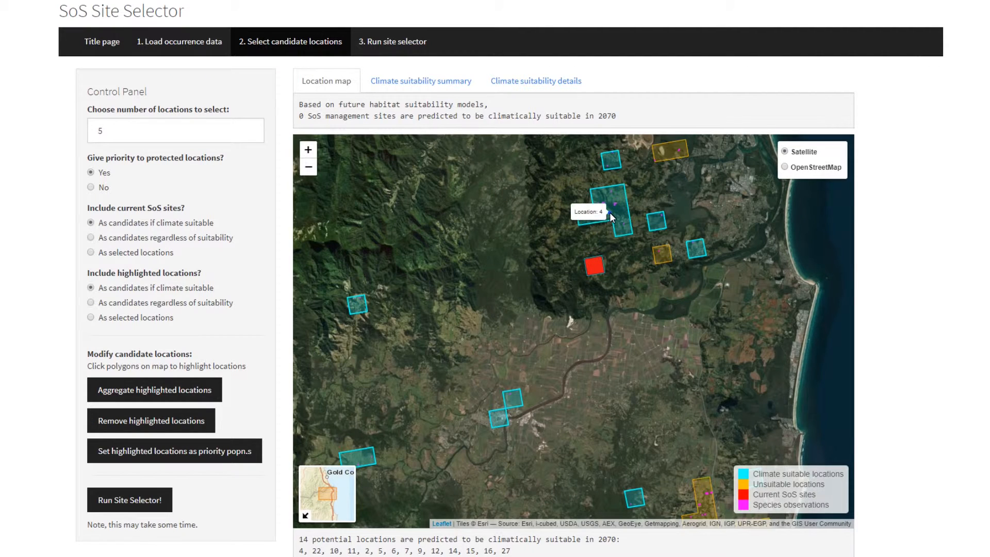
left_click(610, 217)
left_click(659, 226)
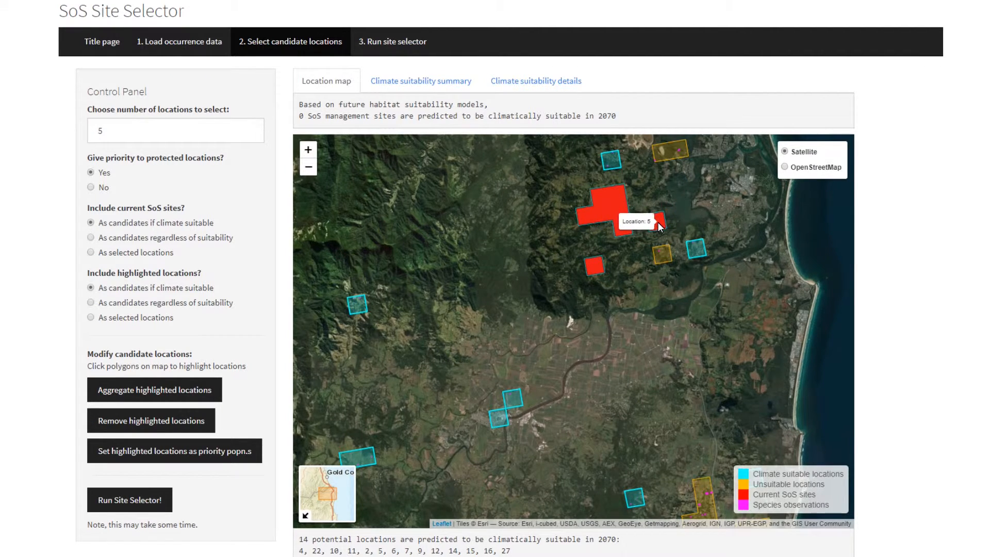
left_click(199, 388)
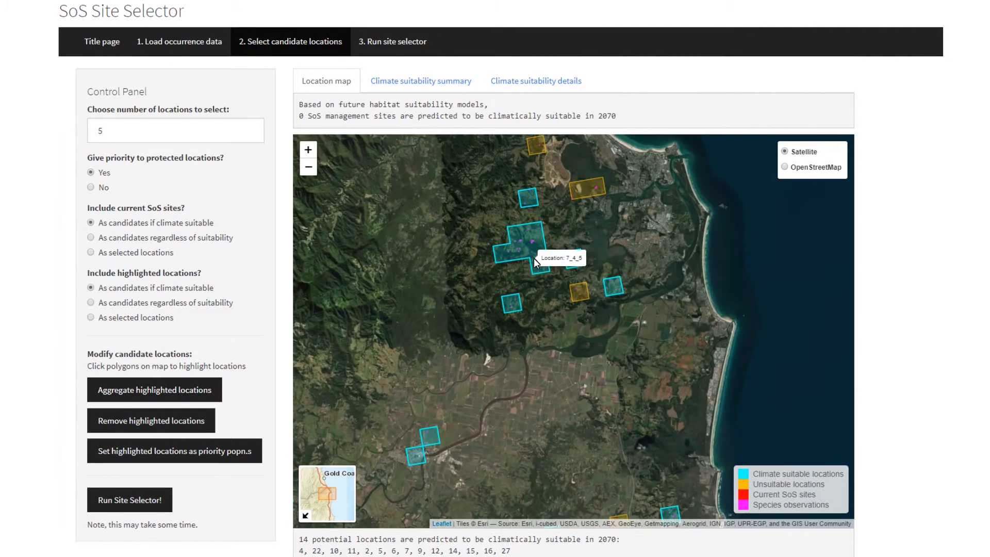
Check the aggregated location 7_4_5 by toggling its highlight, and remove it from the candidate locations.
left_click(534, 259)
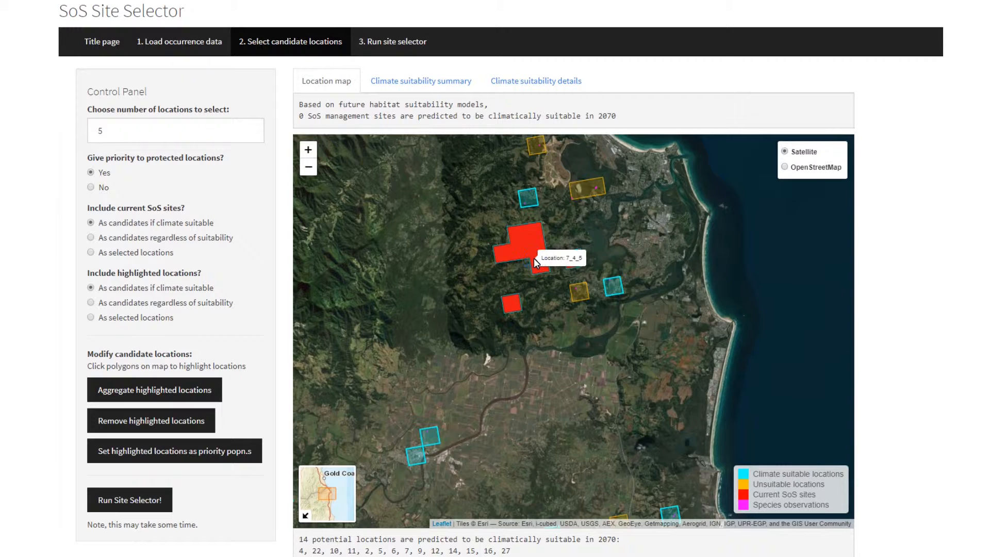
left_click(534, 261)
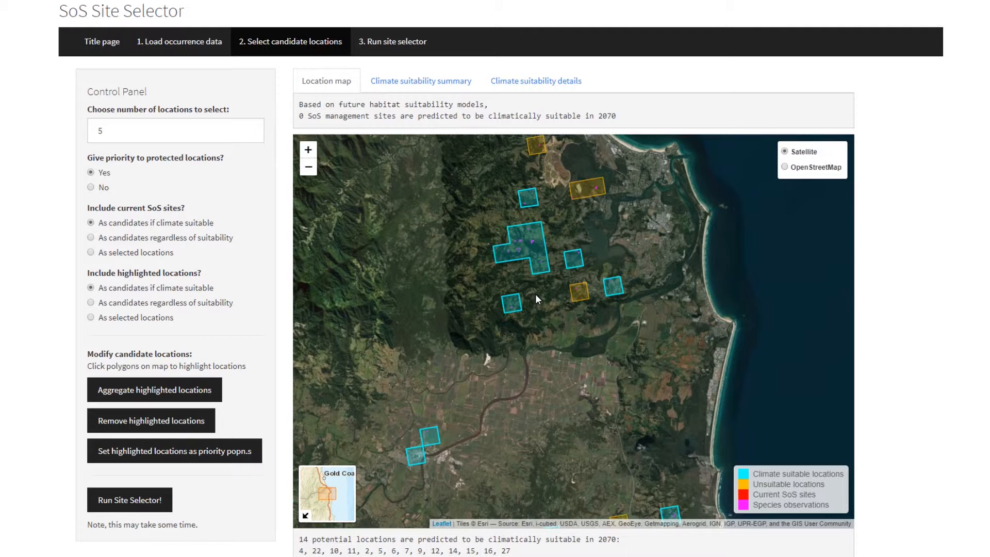
left_click(531, 253)
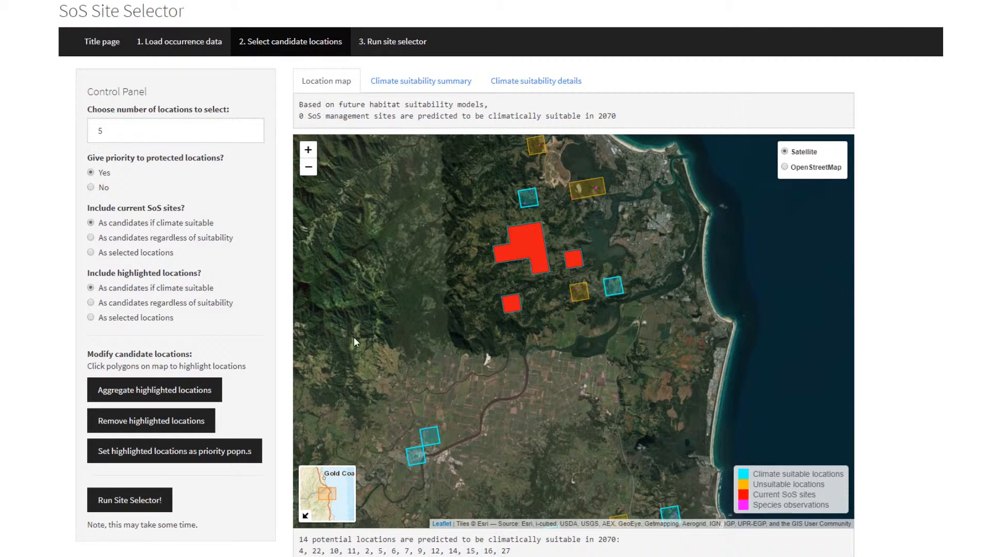
left_click(200, 422)
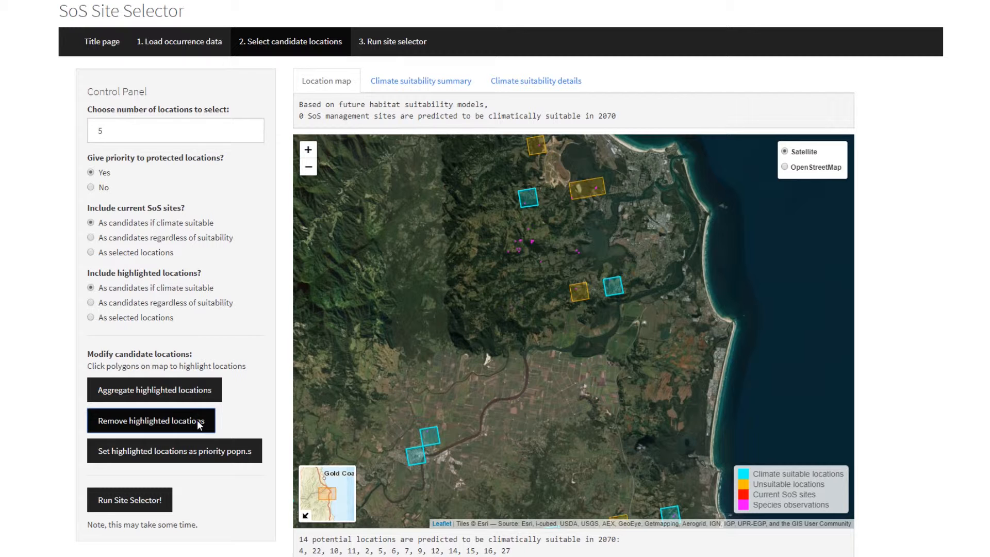
left_click(199, 424)
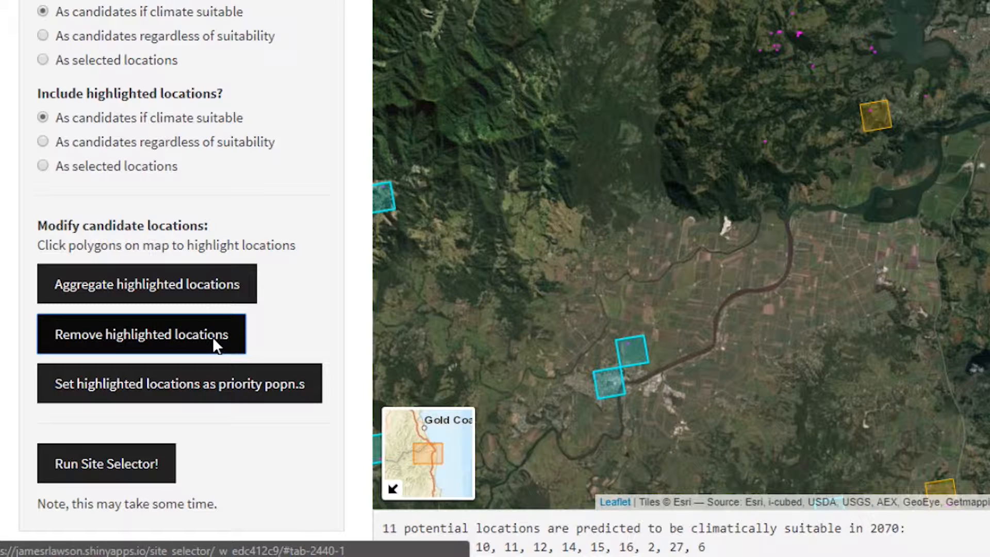
Set the two adjoining climate-suitable locations beside the river as priority populations and run the site selector.
left_click(435, 448)
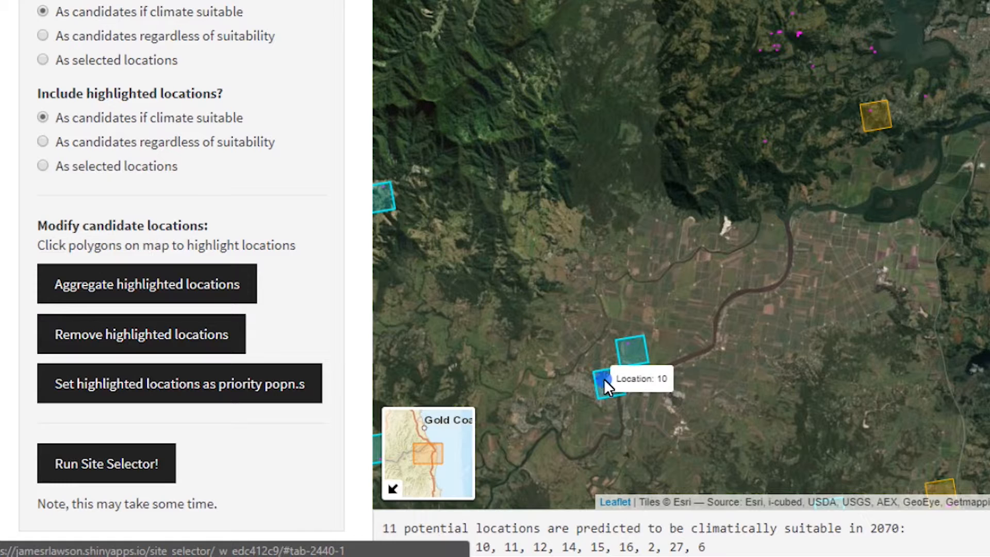
left_click(605, 379)
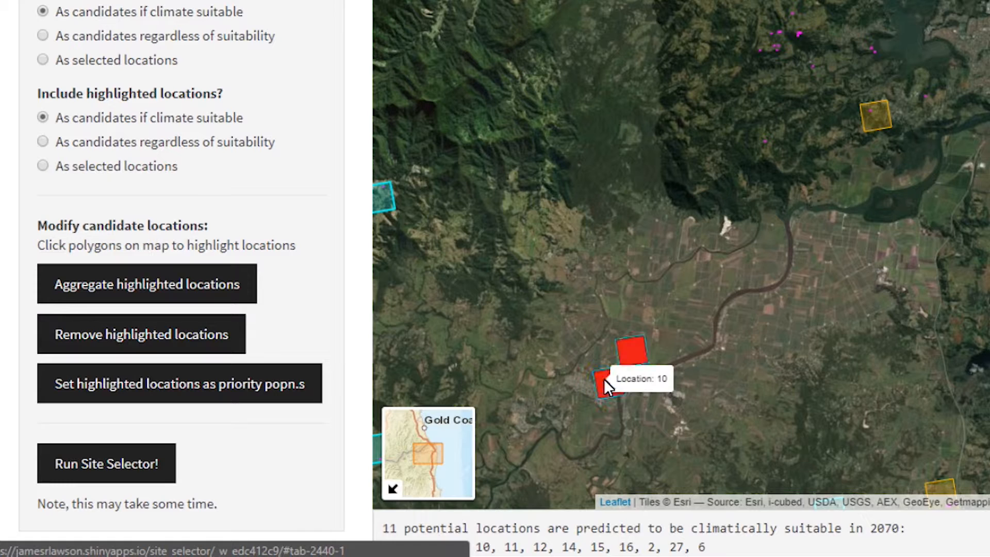
left_click(290, 402)
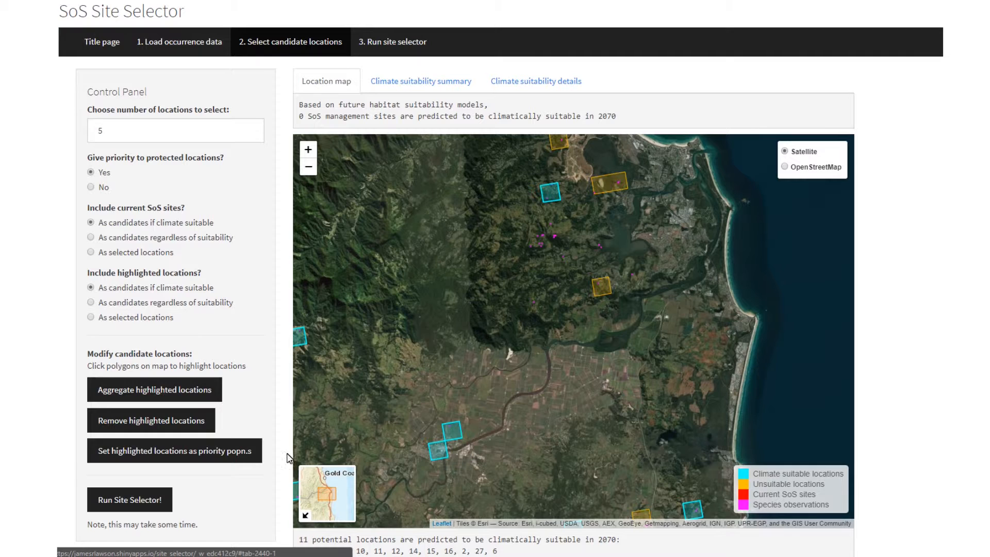
left_click(158, 500)
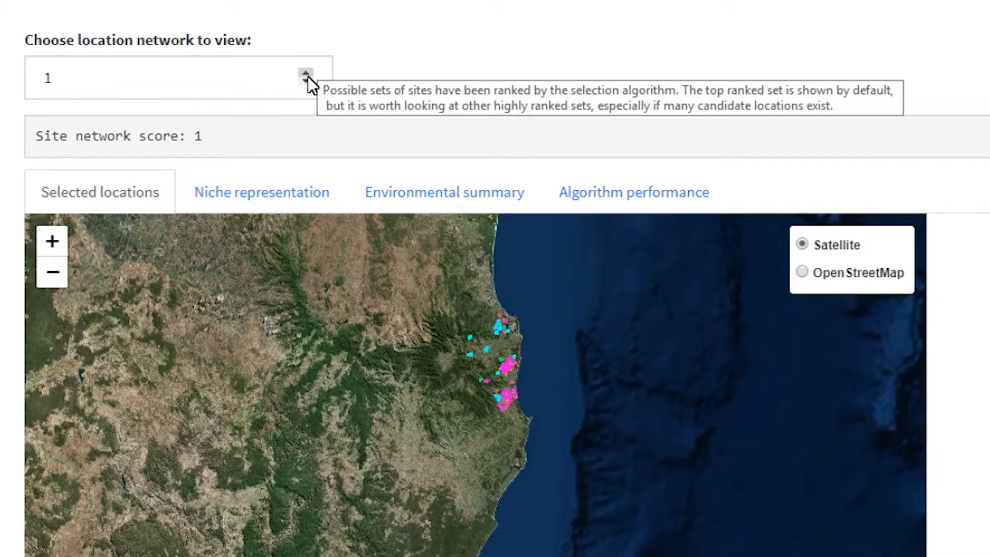
View location network 2, return to network 1, and examine its selected locations on the map up close.
left_click(232, 98)
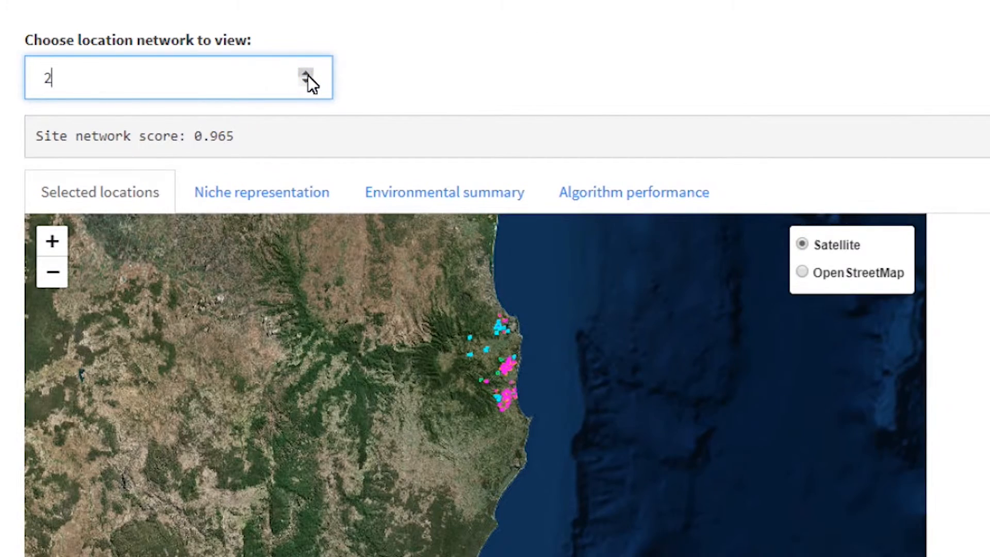
left_click(306, 81)
scroll(491, 358, "up", 3)
scroll(493, 361, "up", 2)
left_click_drag(492, 361, 104, 412)
scroll(314, 425, "down", 2)
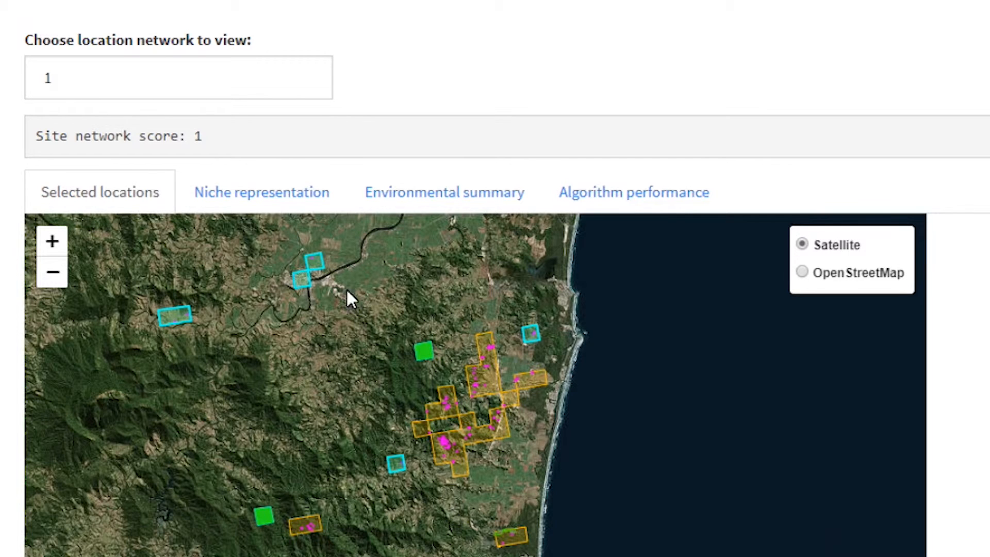
Review the niche representation plots, environmental summary table and algorithm performance results for location network 1.
left_click(297, 203)
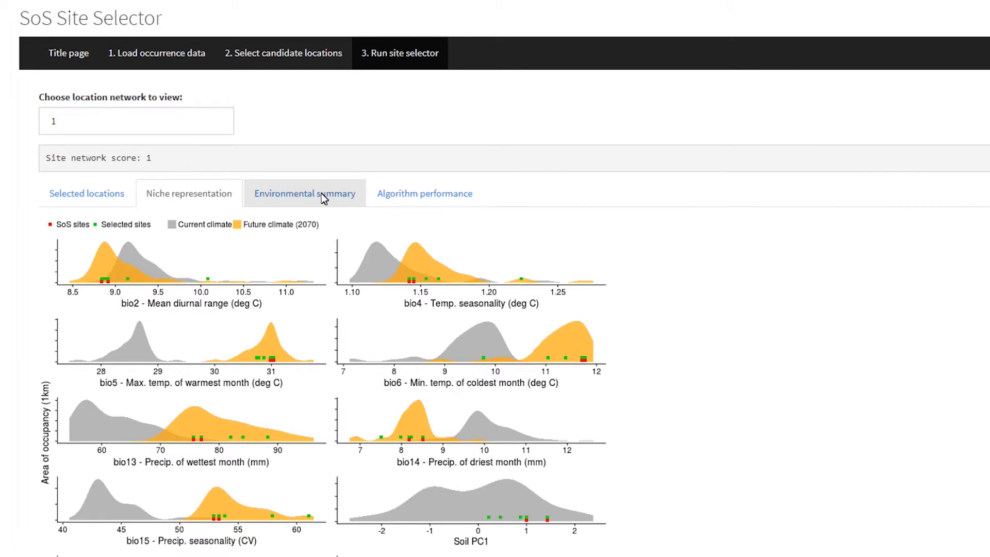
left_click(321, 193)
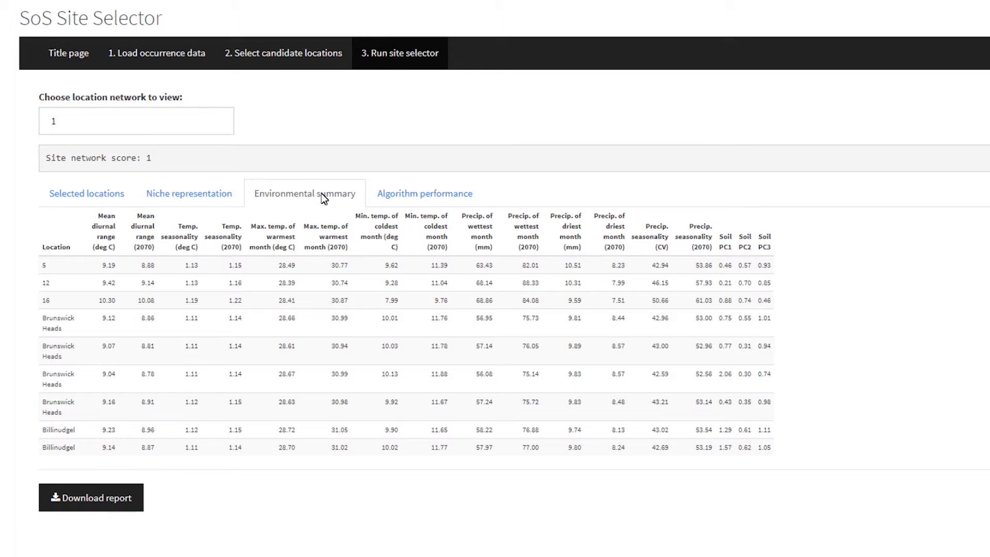
left_click(406, 197)
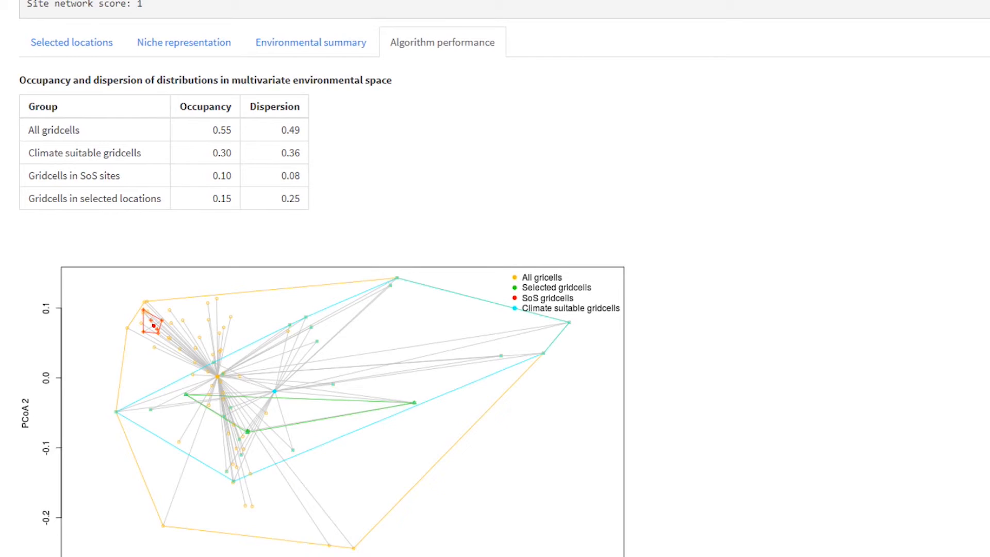
scroll(495, 278, "down", 4)
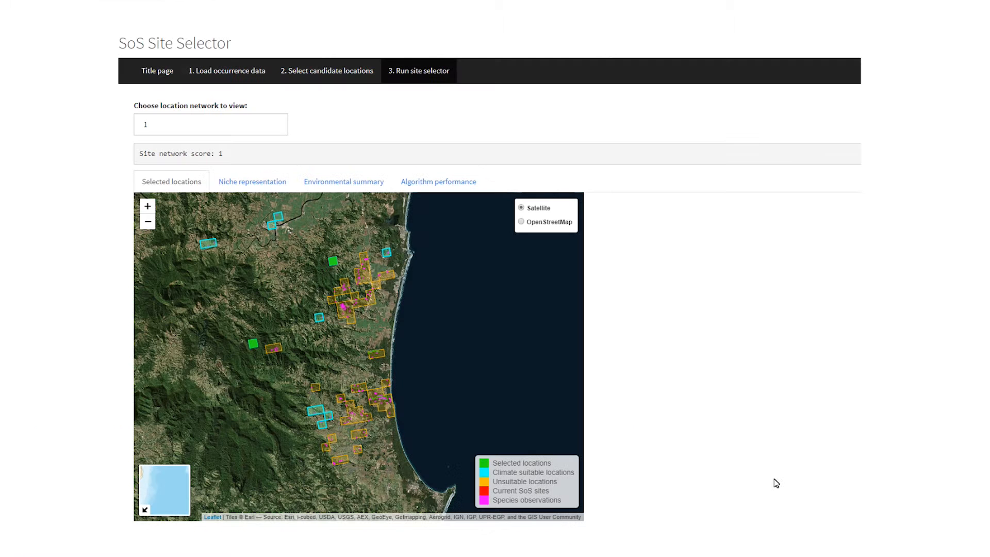
scroll(769, 480, "down", 1)
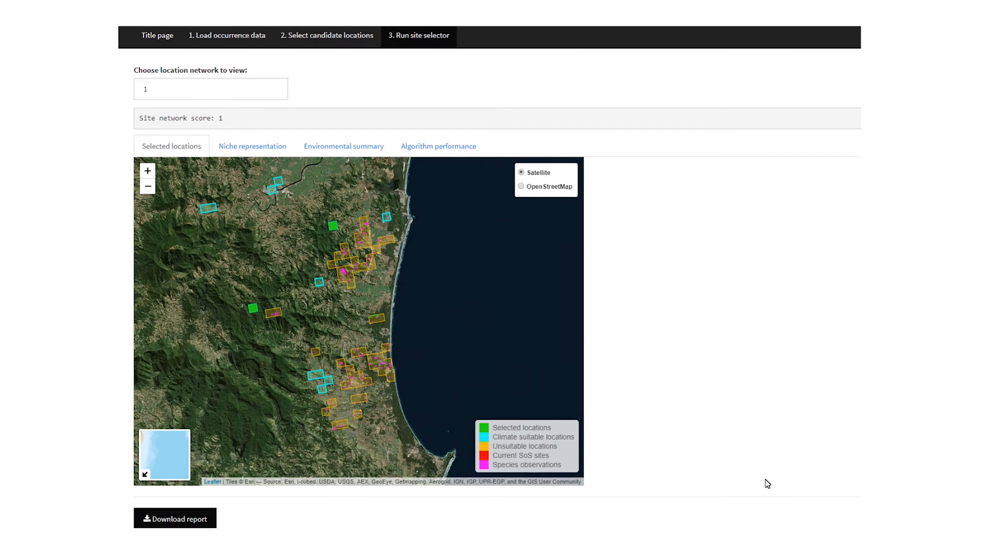
Download the report as Acacia bakeri.html into the Misc folder and open the downloaded file.
left_click(187, 519)
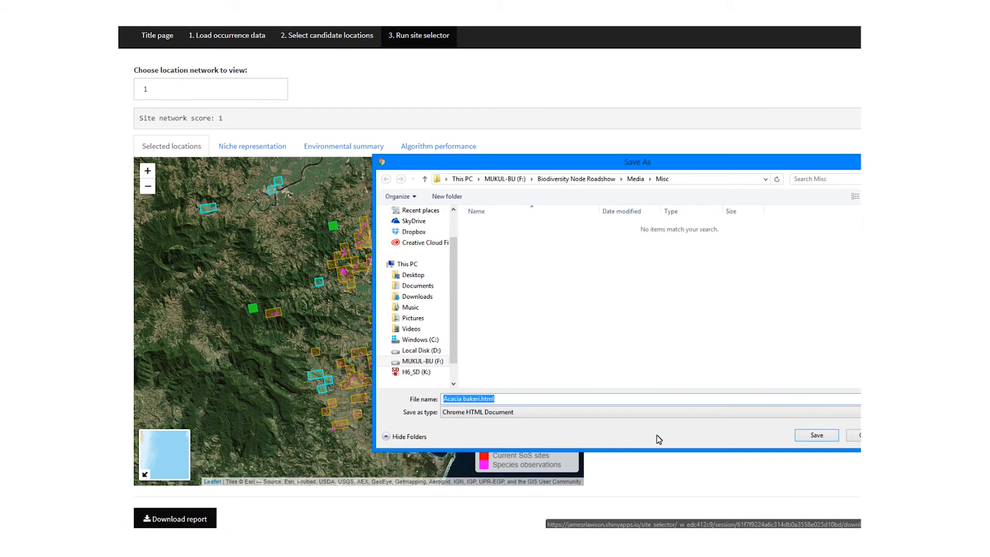
left_click(816, 435)
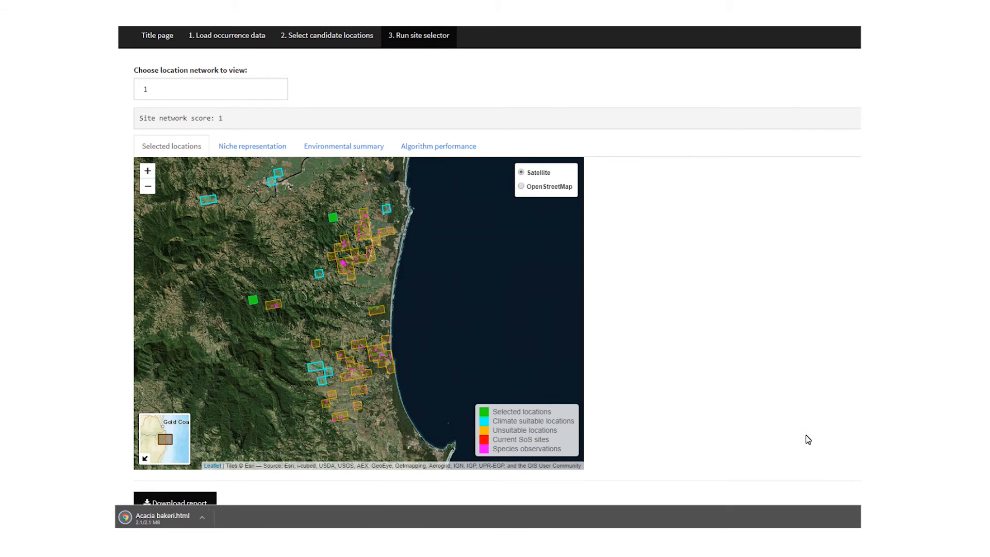
left_click(184, 519)
Read through the report, from SoS site climate suitability and selected sites to niche plots and the occupancy summary.
scroll(488, 278, "down", 2)
scroll(487, 279, "down", 5)
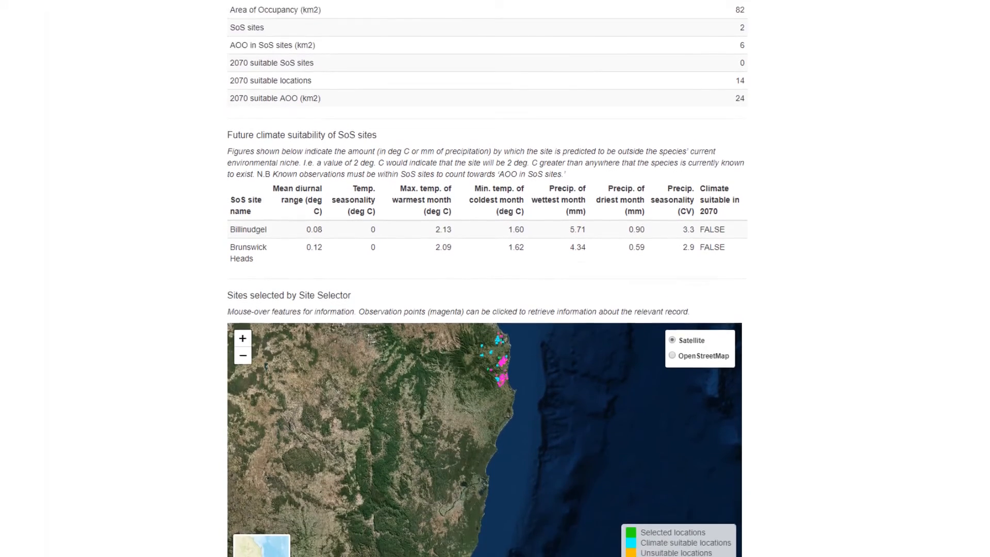
scroll(487, 278, "down", 6)
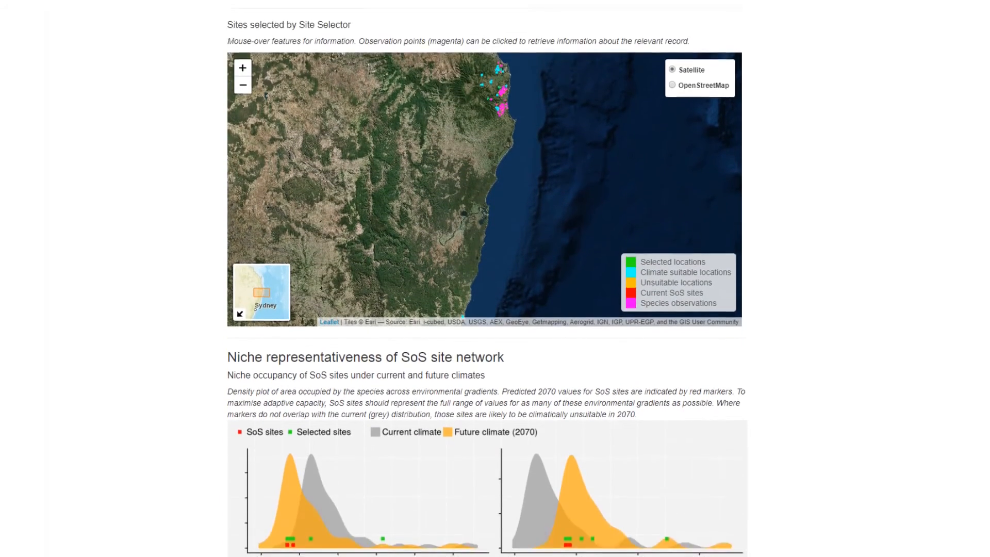
scroll(487, 278, "down", 6)
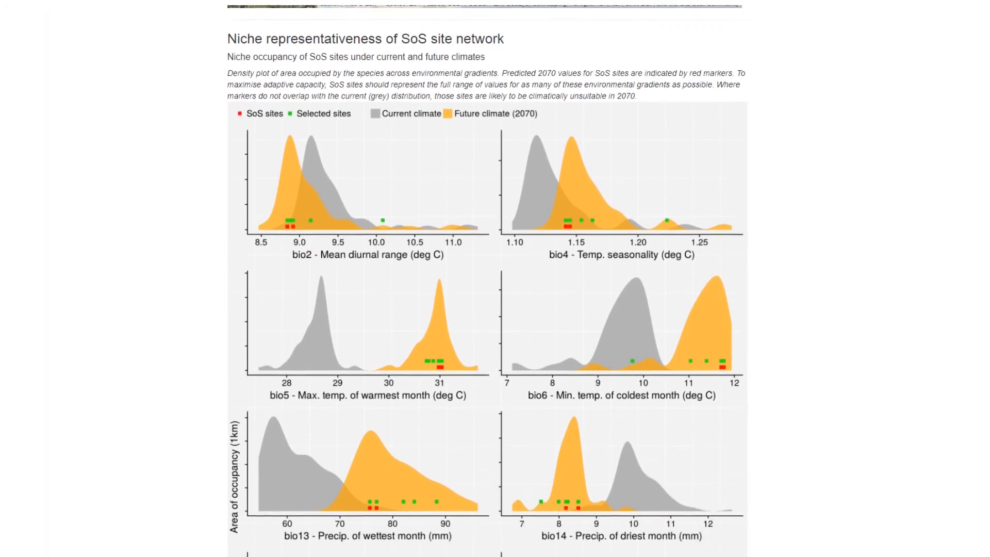
scroll(487, 278, "down", 7)
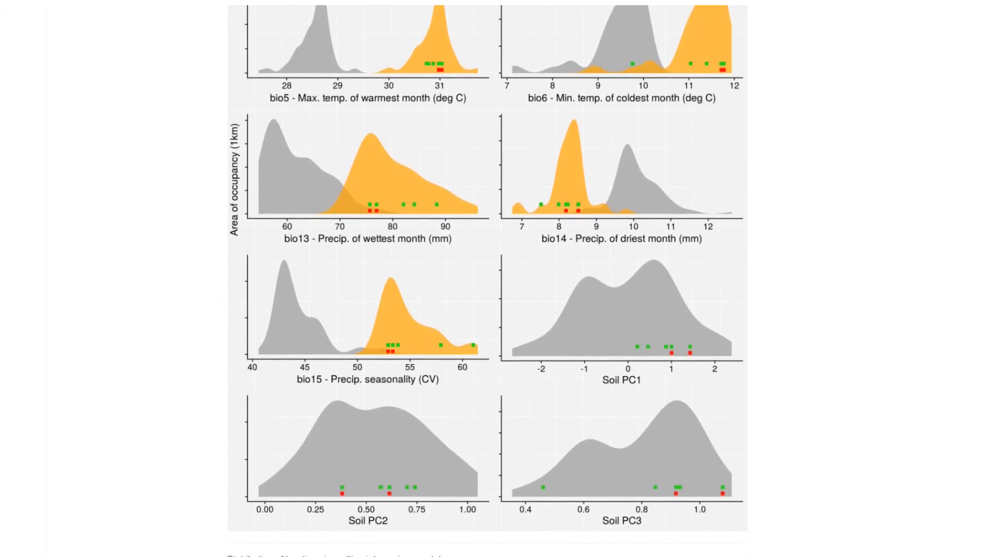
scroll(487, 279, "down", 8)
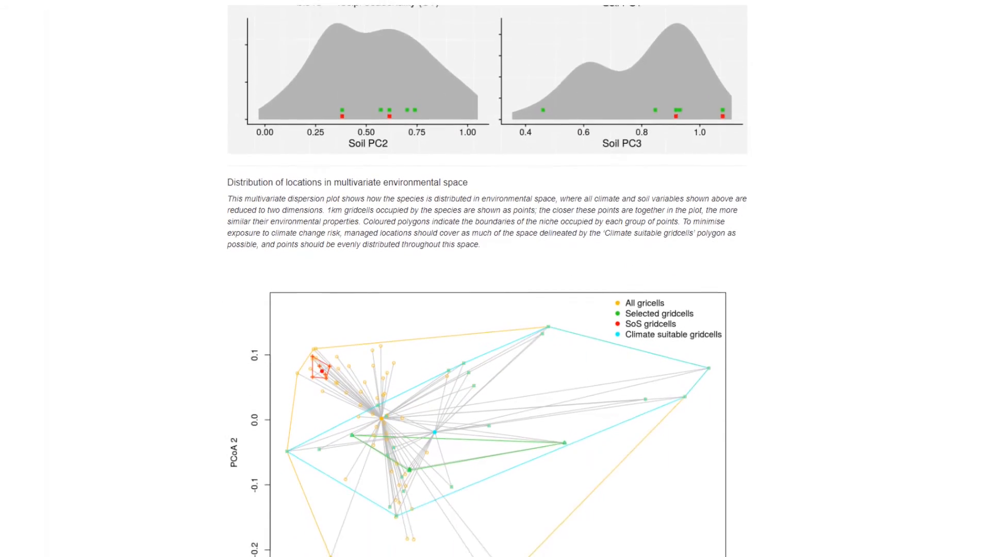
scroll(487, 279, "down", 2)
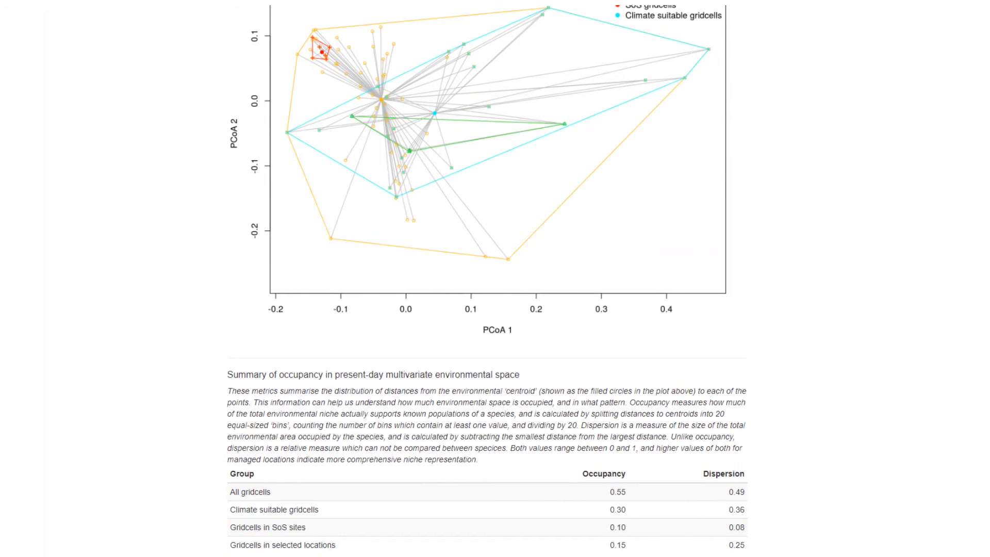